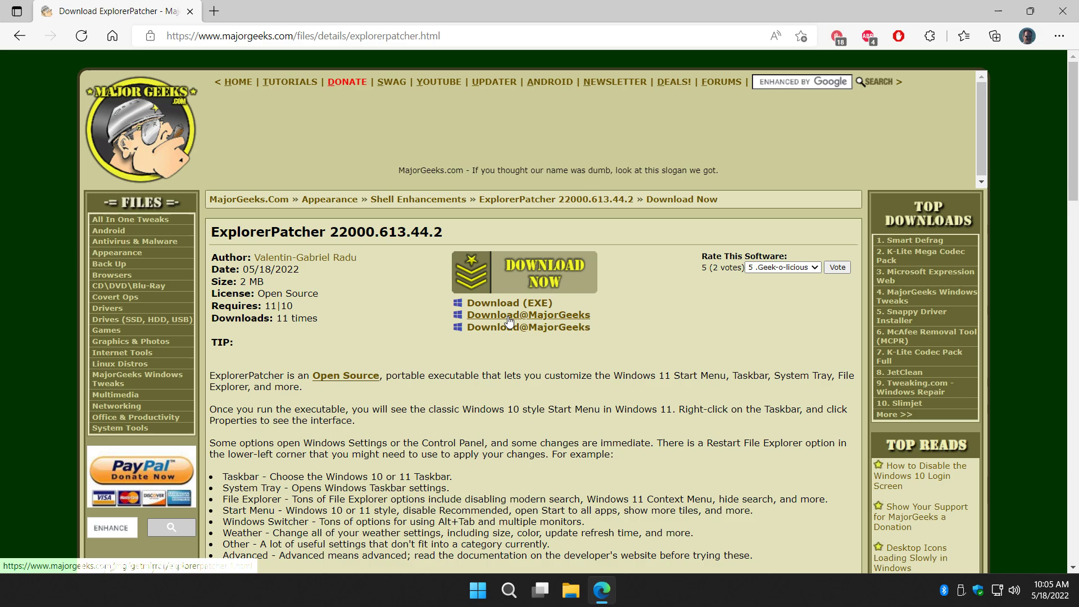
# Restore down and minimize the Edge window so ep_setup.exe shows on the desktop.
pyautogui.click(1031, 10)
pyautogui.click(978, 29)
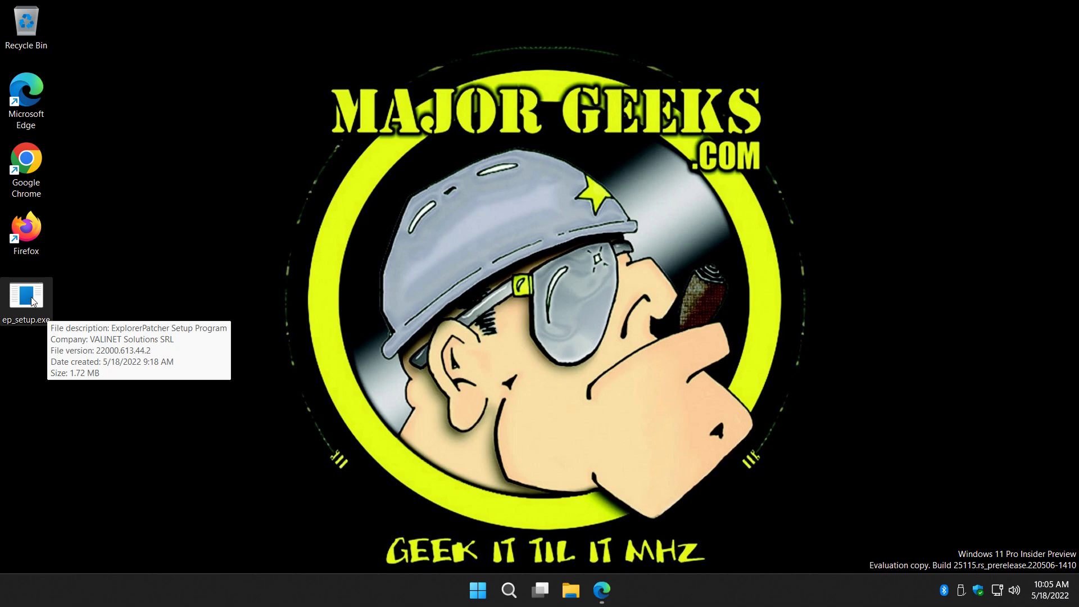
# Run ep_setup.exe to install ExplorerPatcher, then dismiss the search panel that appears.
pyautogui.doubleClick(31, 301)
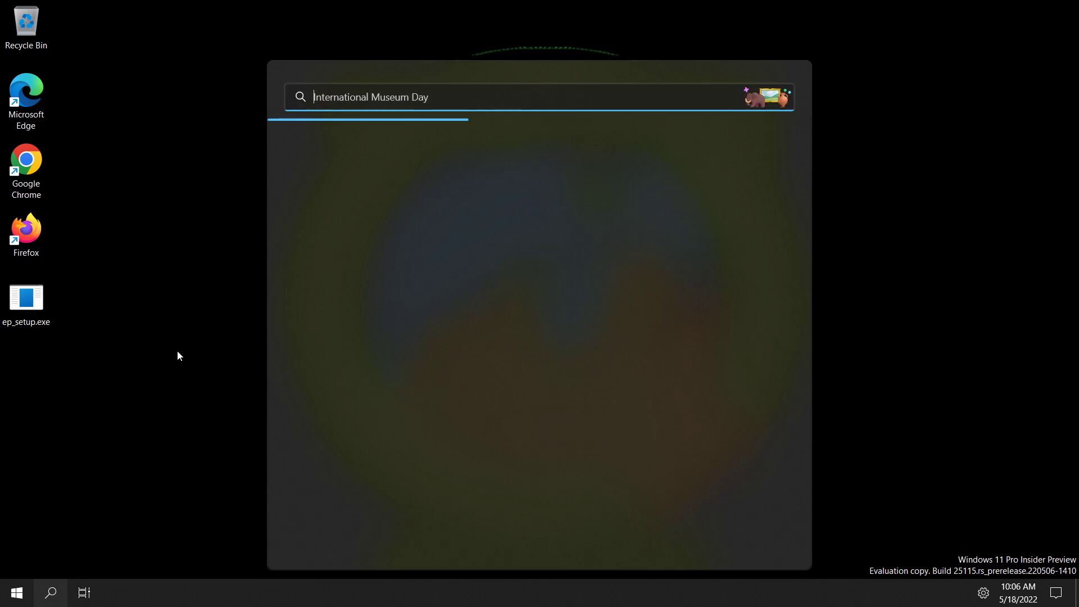
pyautogui.click(220, 494)
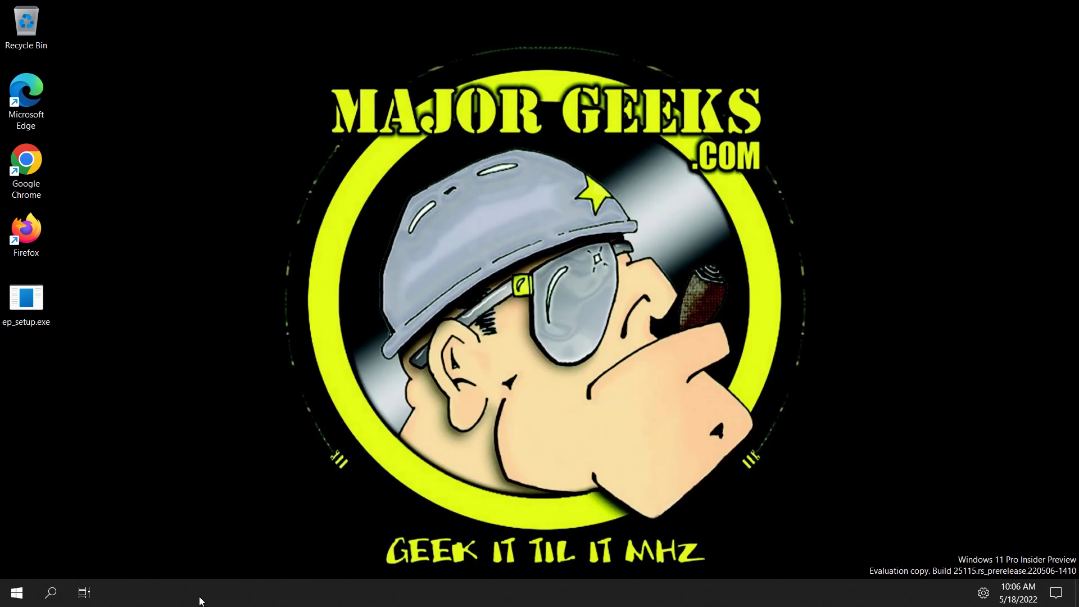
# Open ExplorerPatcher Properties from the taskbar menu, leaving Taskbar style on Windows 10.
pyautogui.rightClick(276, 595)
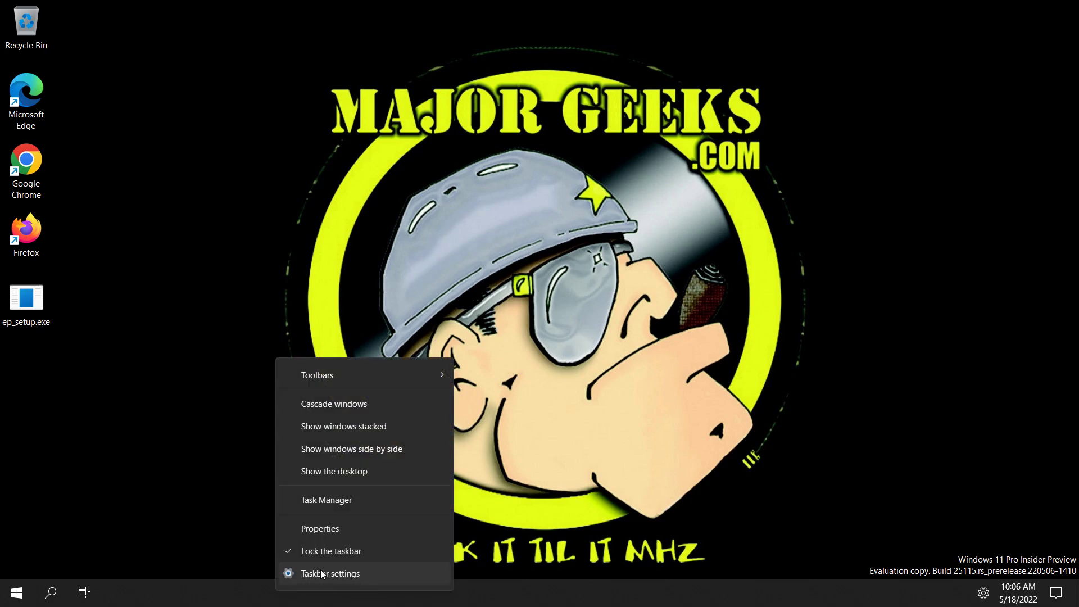
pyautogui.click(352, 530)
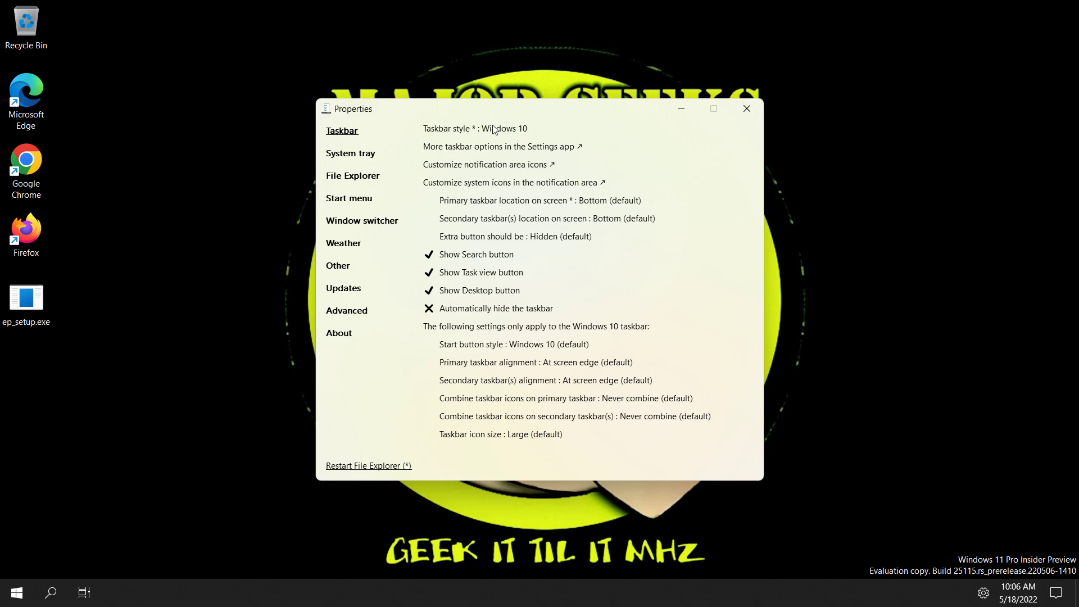
pyautogui.click(502, 131)
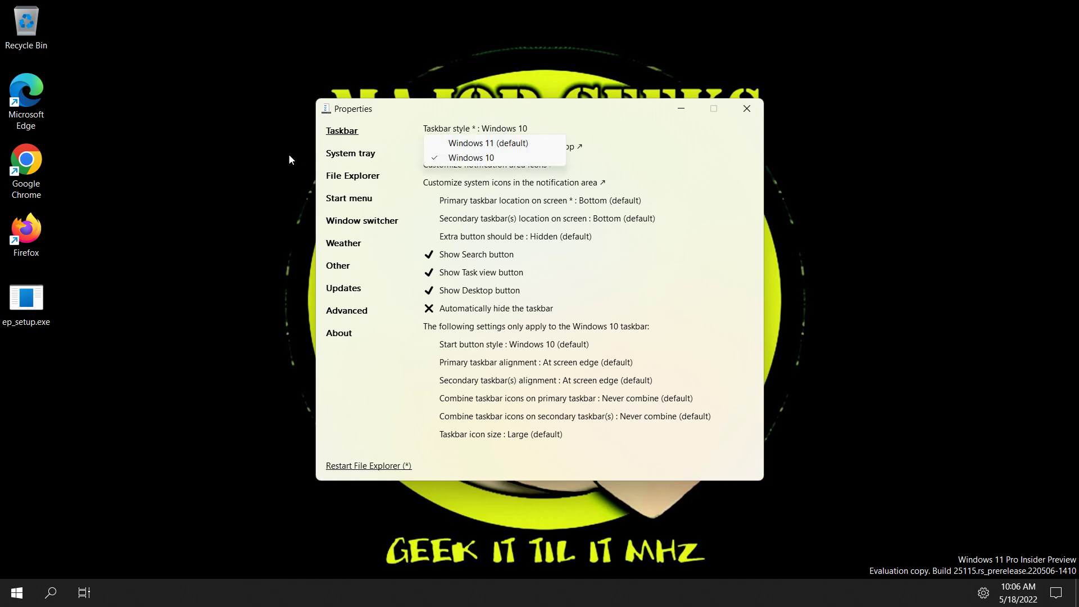
pyautogui.click(709, 144)
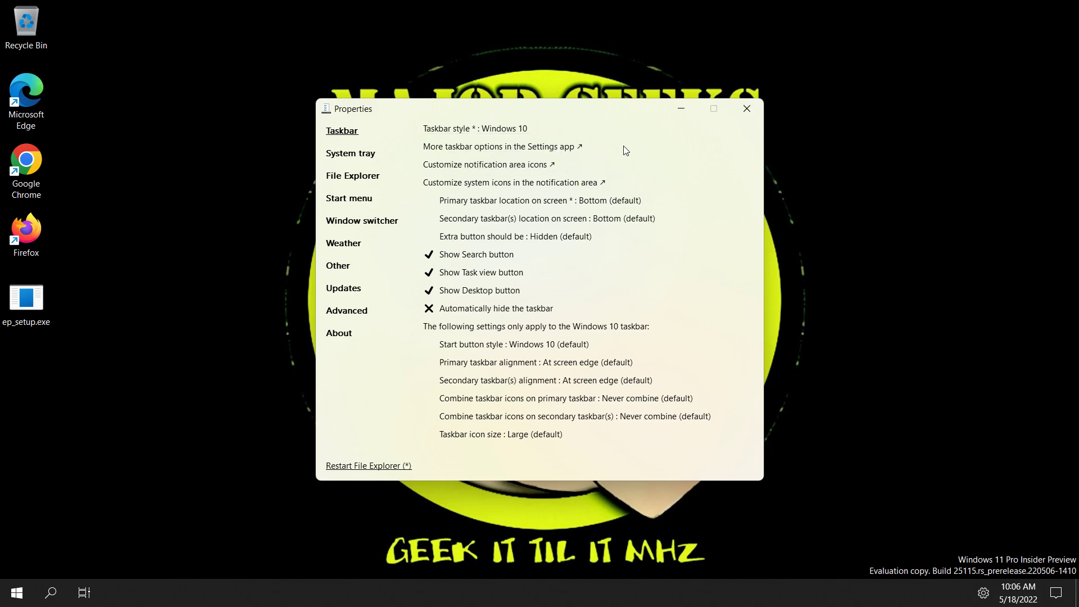
pyautogui.click(361, 157)
# In System tray settings, toggle 'Show seconds in the clock' on and back off.
pyautogui.click(344, 138)
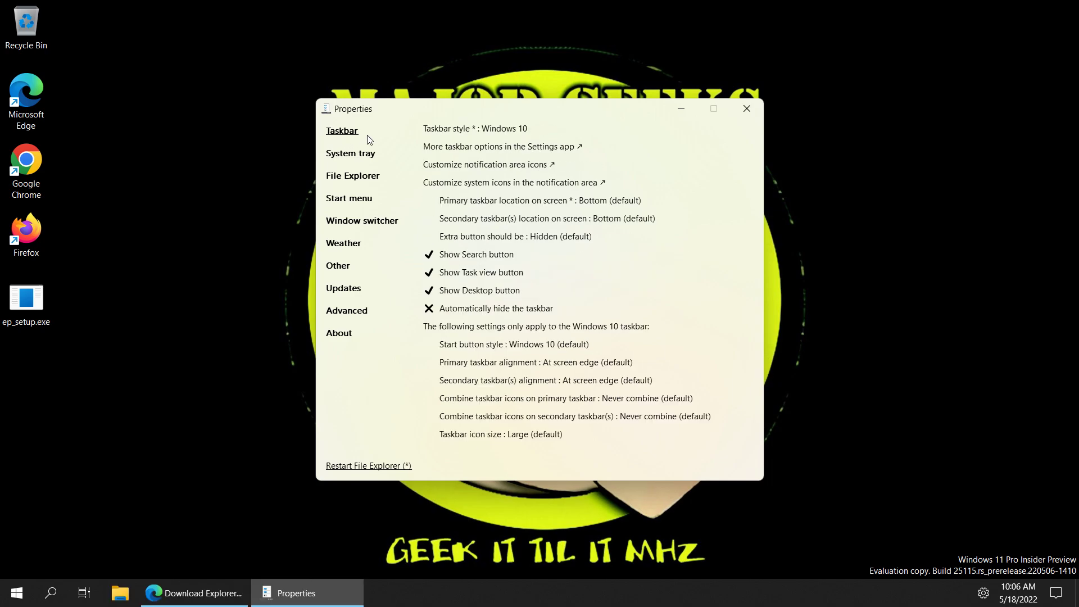
pyautogui.click(361, 158)
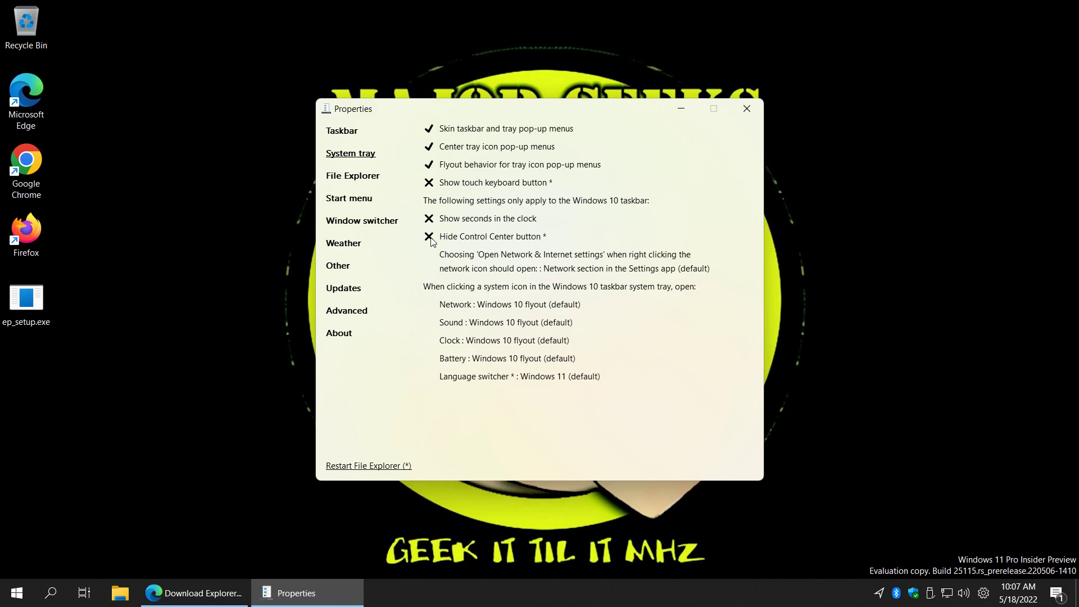
pyautogui.click(429, 219)
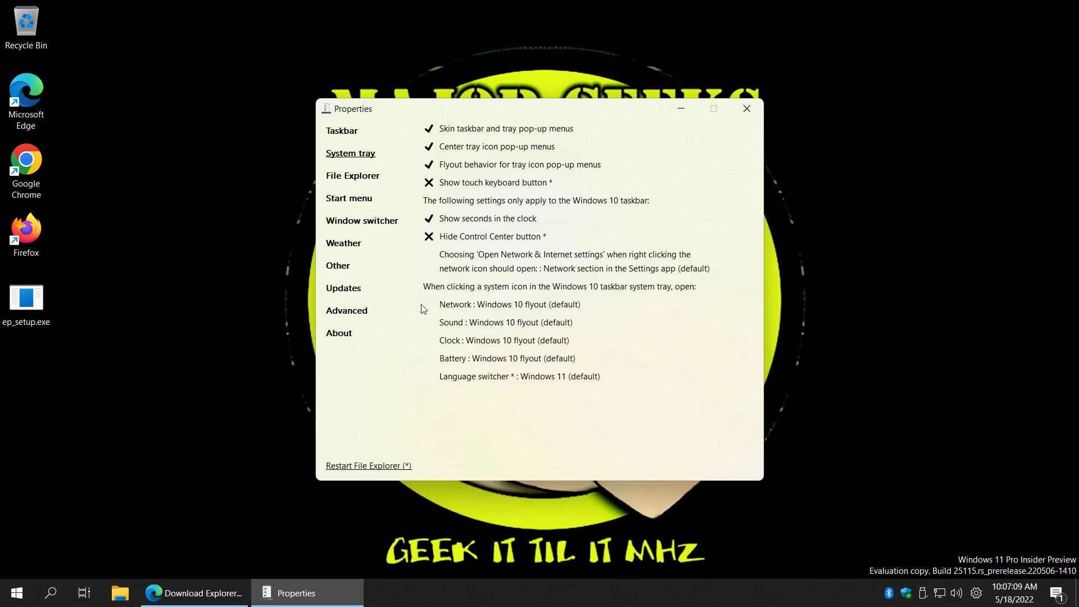
pyautogui.click(429, 219)
# View the File Explorer settings and check the desktop's right-click menu.
pyautogui.click(361, 176)
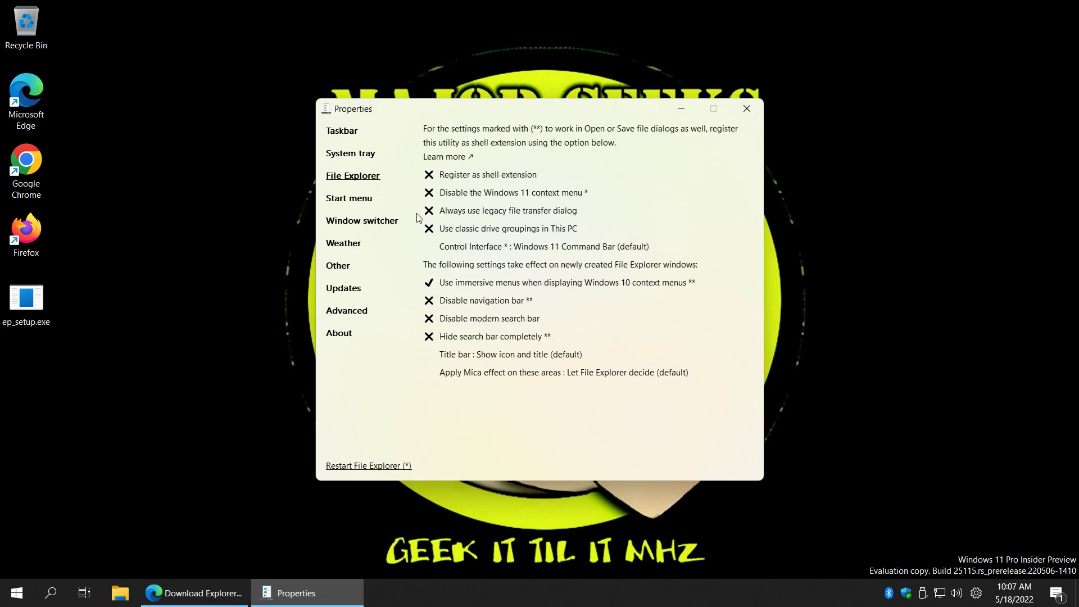
pyautogui.click(200, 224)
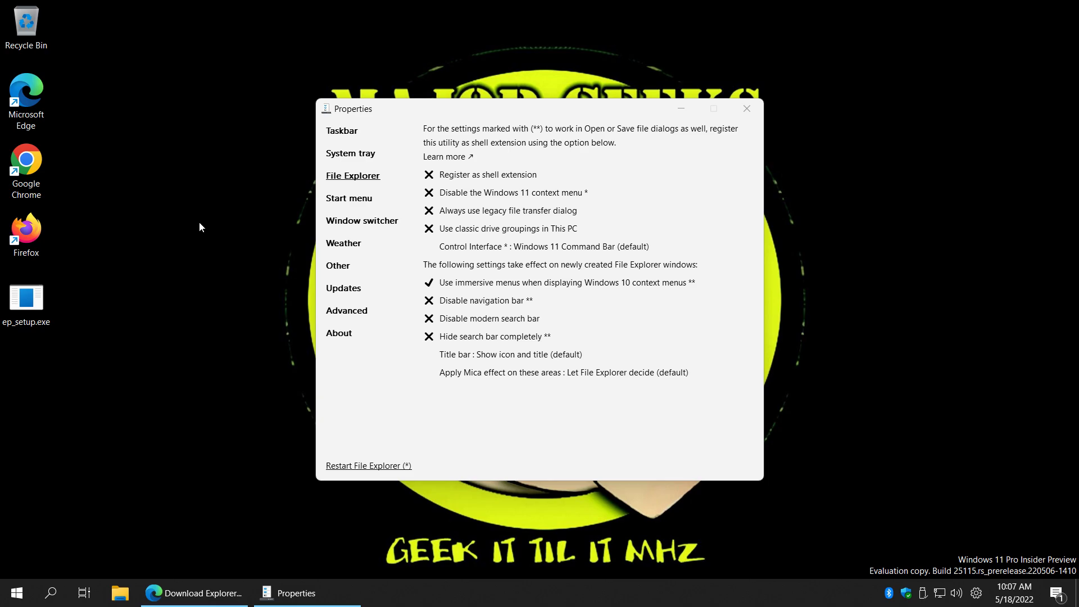
pyautogui.rightClick(200, 223)
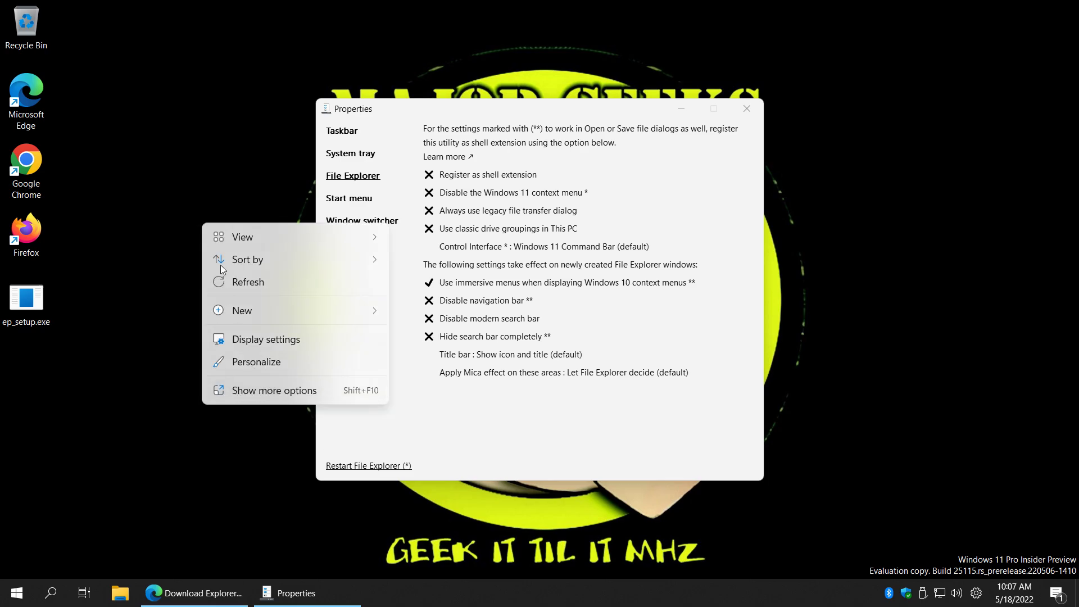
pyautogui.click(535, 114)
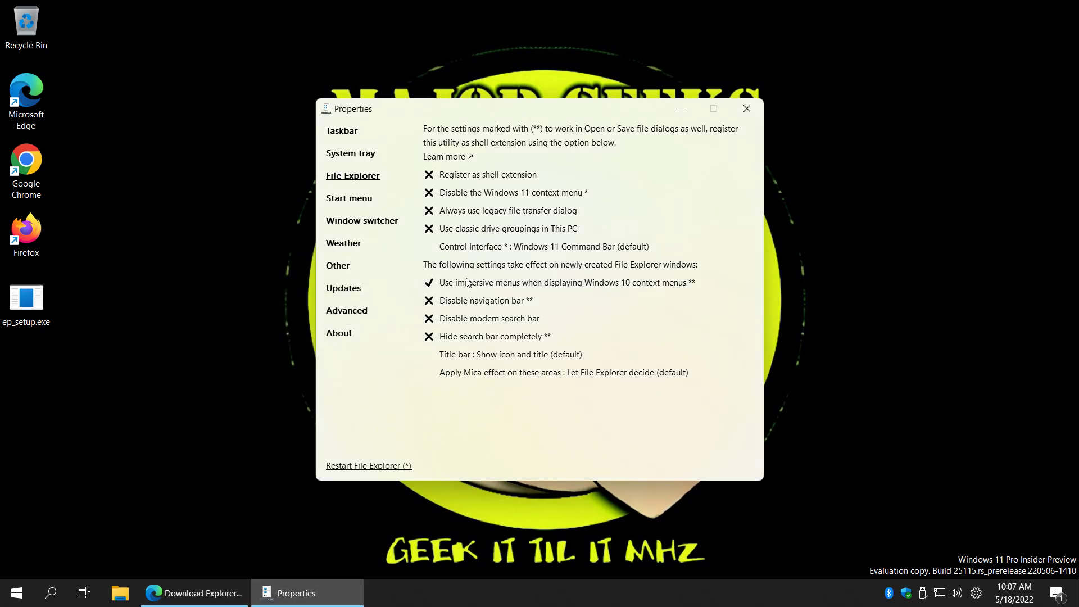
# In Start menu settings, check Start's current layout and enable 'Open Start in All apps by default'.
pyautogui.click(361, 202)
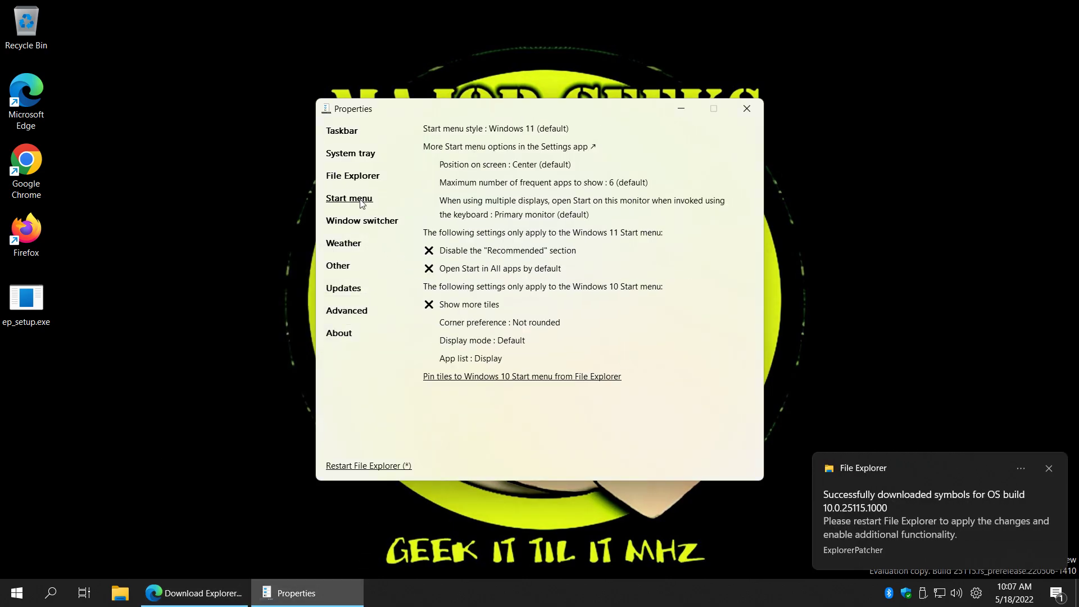
pyautogui.click(1049, 468)
pyautogui.click(550, 279)
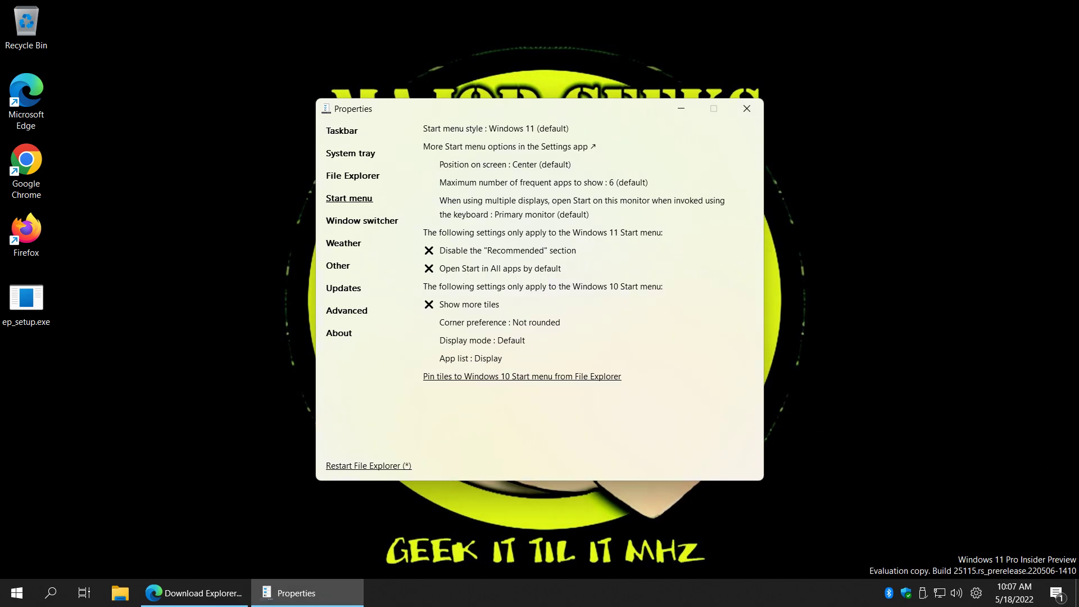
pyautogui.click(17, 597)
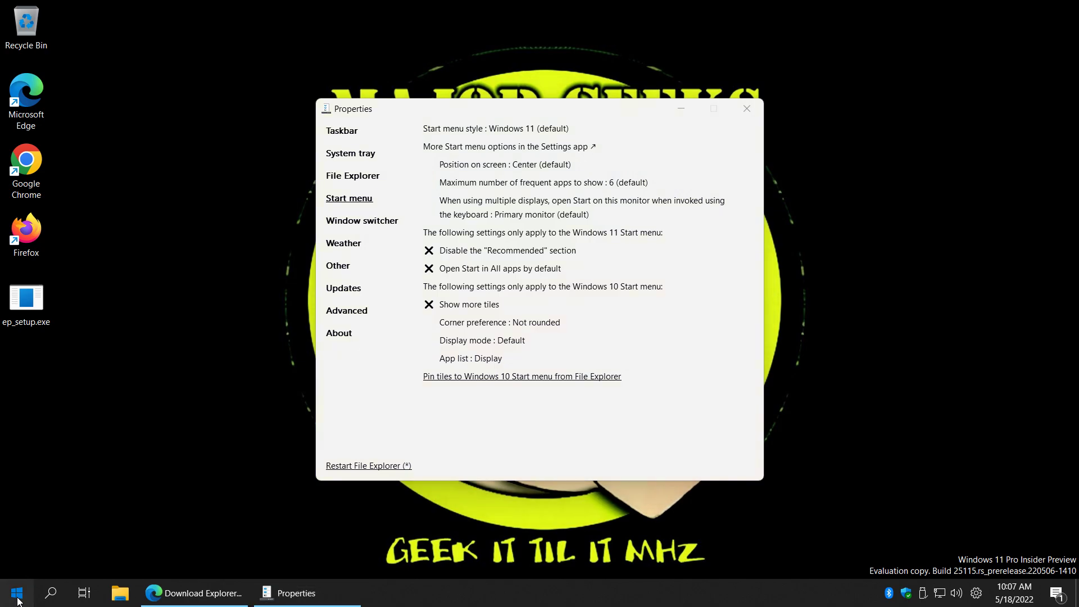
pyautogui.click(17, 599)
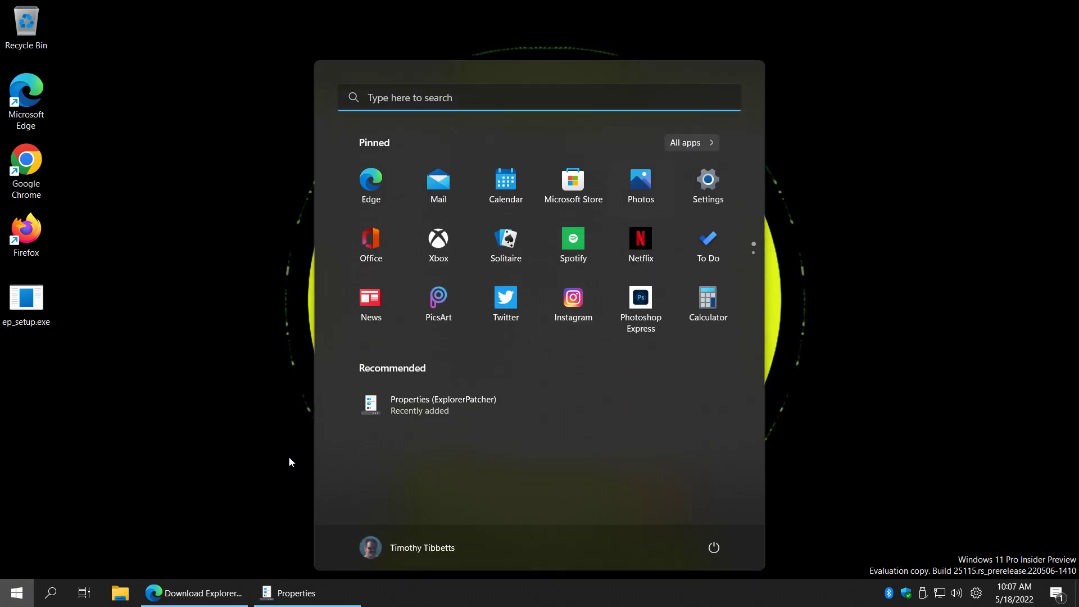
pyautogui.click(29, 600)
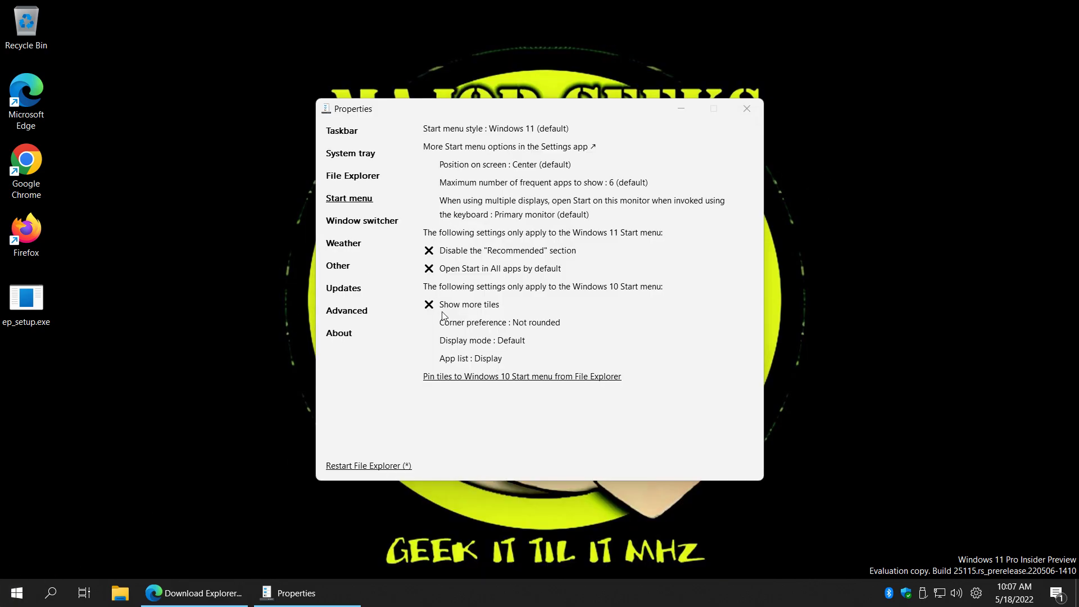
pyautogui.click(429, 269)
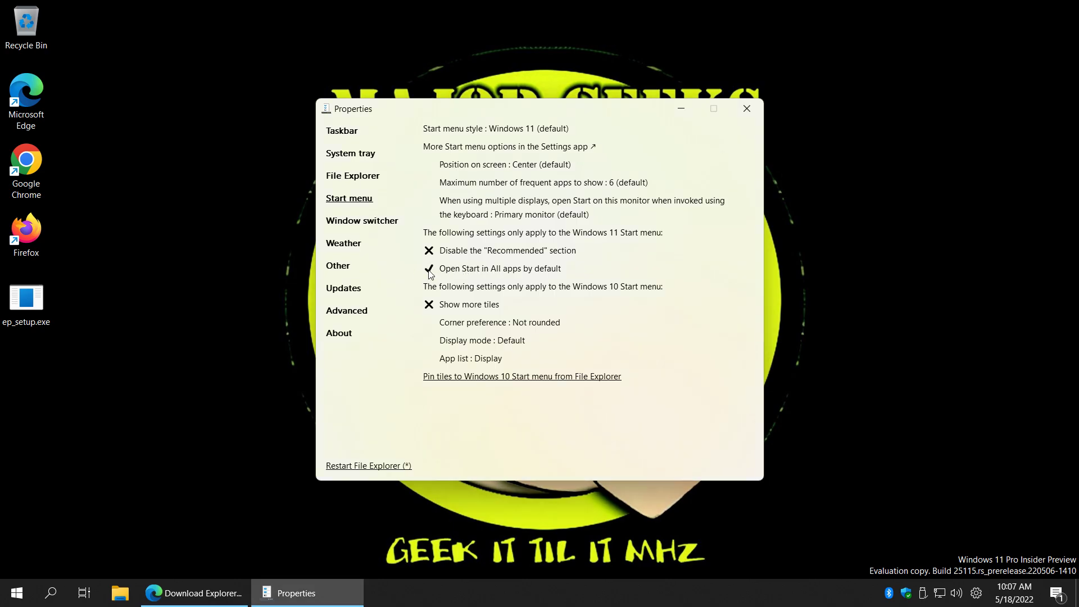
pyautogui.click(357, 223)
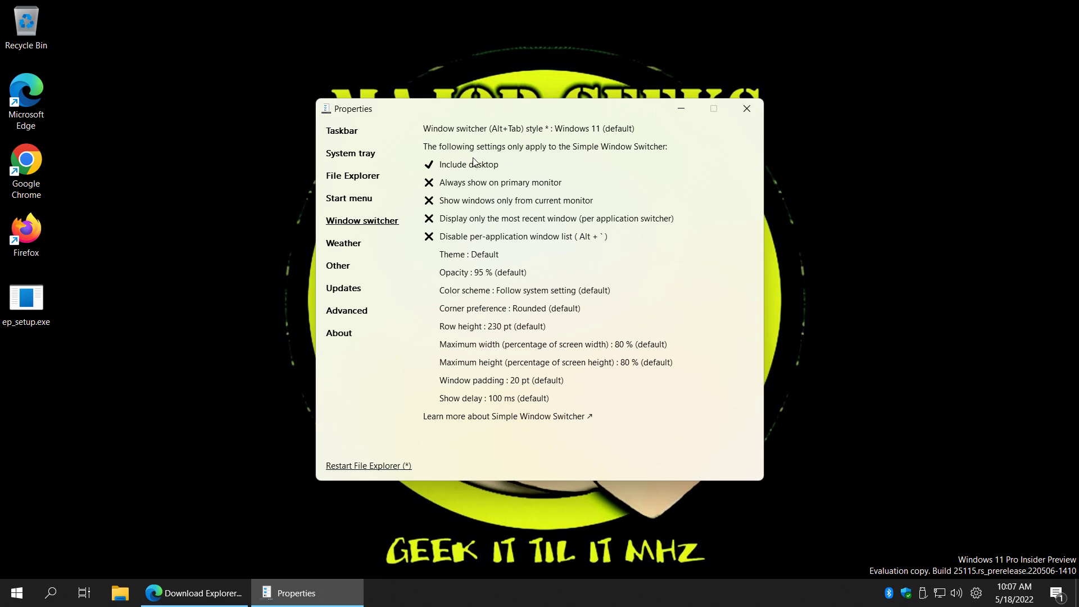
# Browse the Weather, Other, Updates and Advanced settings pages.
pyautogui.click(355, 247)
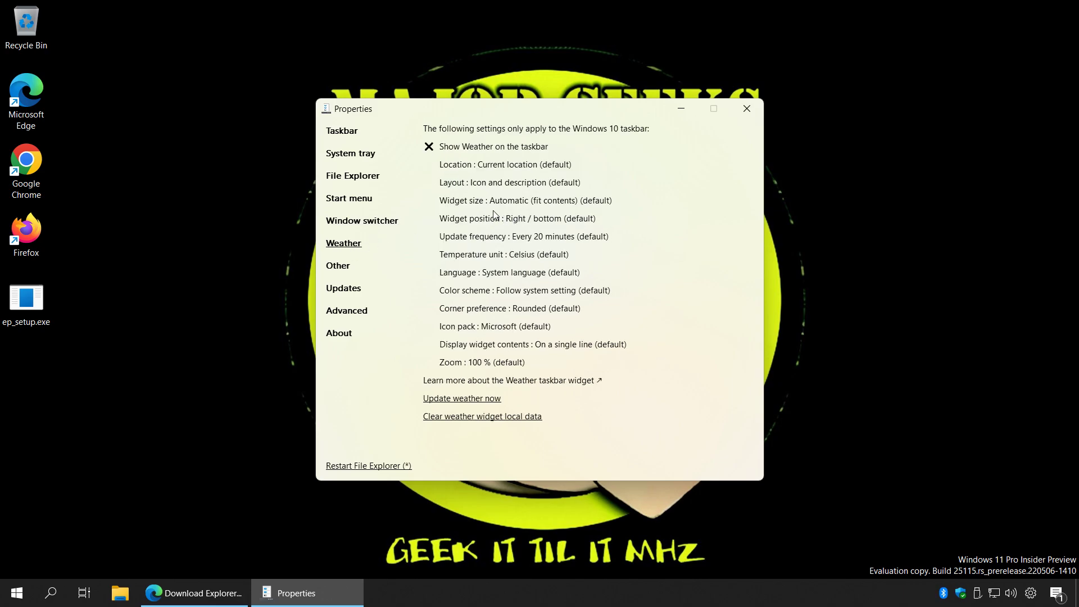
pyautogui.click(333, 267)
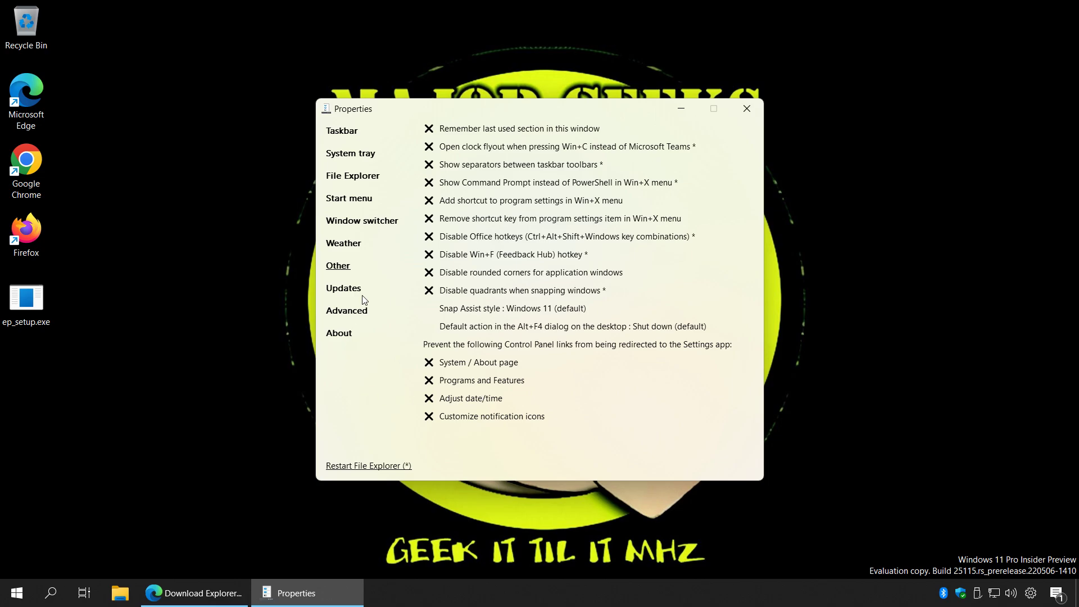
pyautogui.click(344, 289)
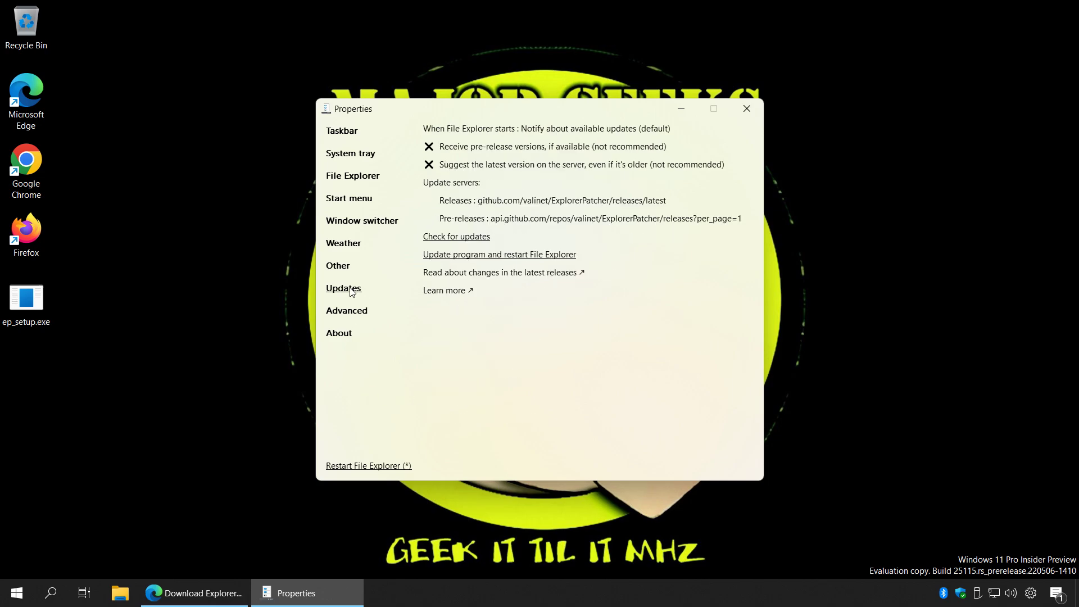
pyautogui.click(349, 312)
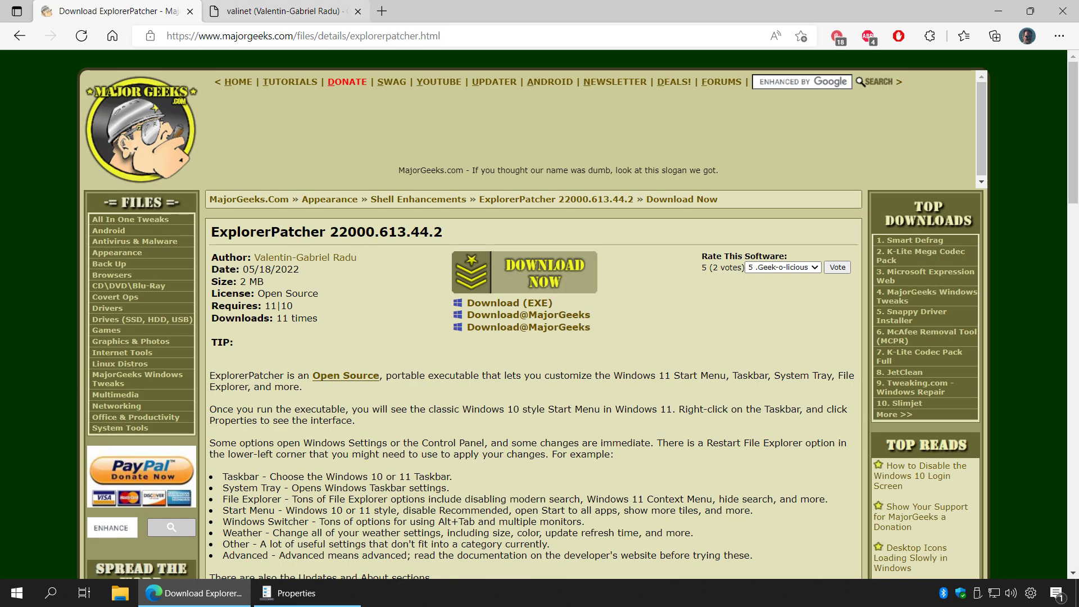
# Close the GitHub tab and change Taskbar style to Windows 11 (default).
pyautogui.click(281, 593)
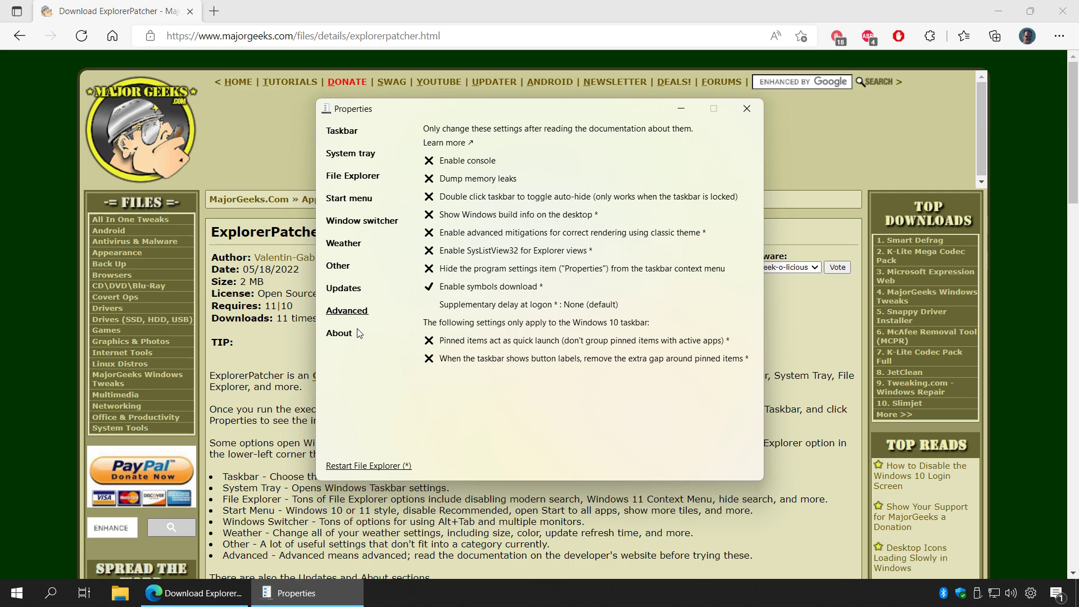
pyautogui.click(340, 338)
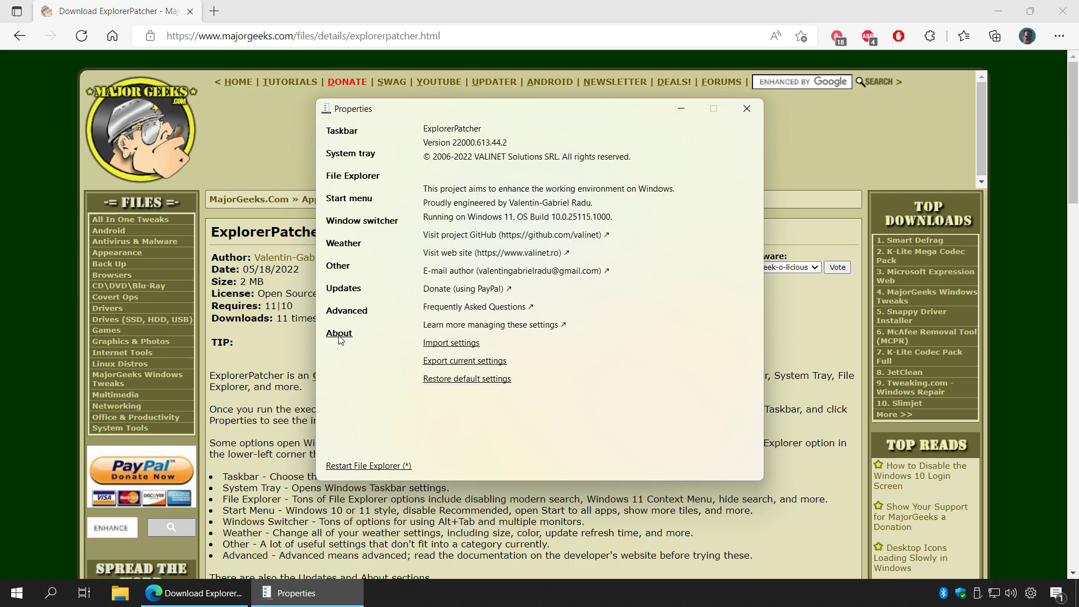
pyautogui.click(346, 134)
pyautogui.click(518, 131)
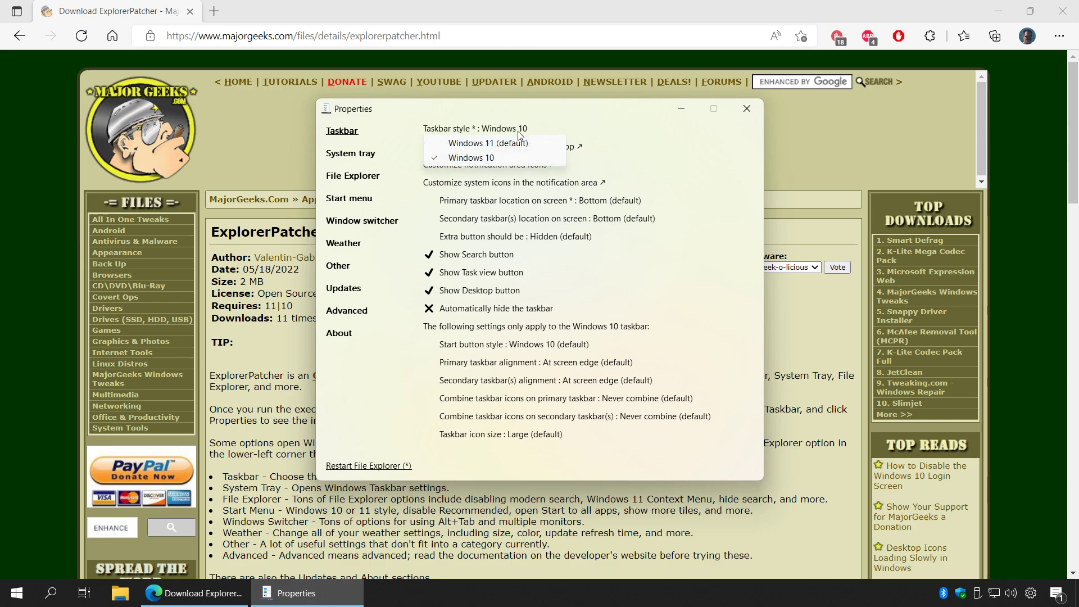
pyautogui.click(488, 145)
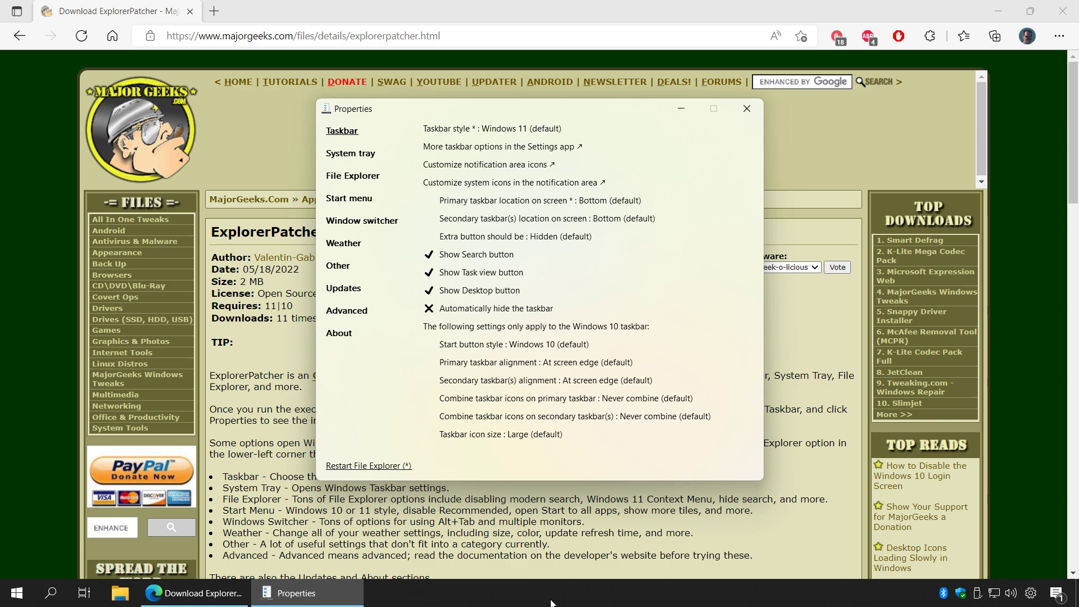
# Restart File Explorer to apply the Windows 11 taskbar, then confirm Start opens in All apps.
pyautogui.click(375, 466)
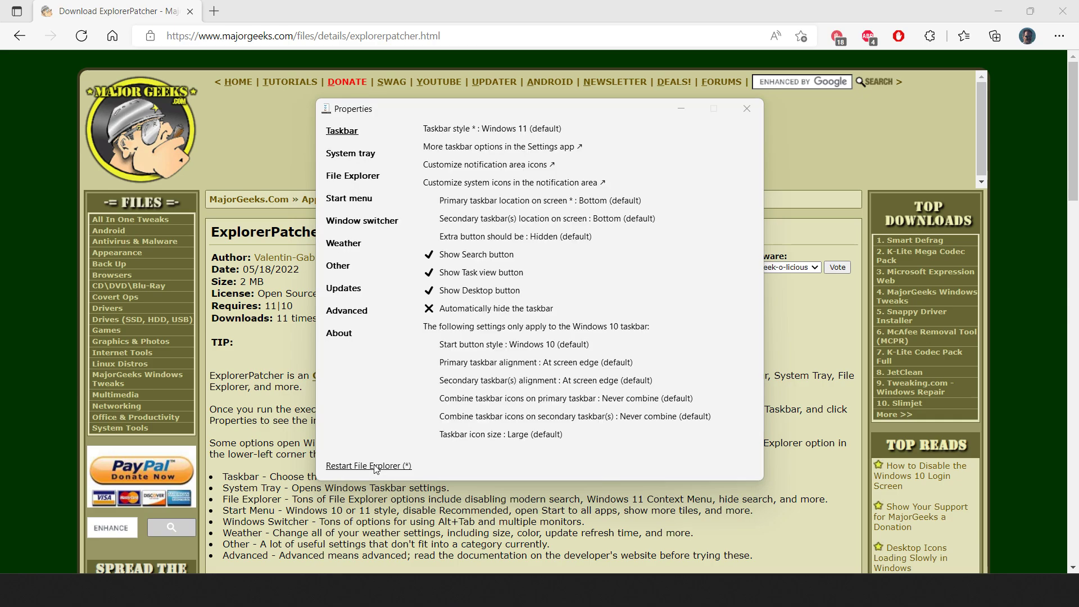
pyautogui.press('super+s')
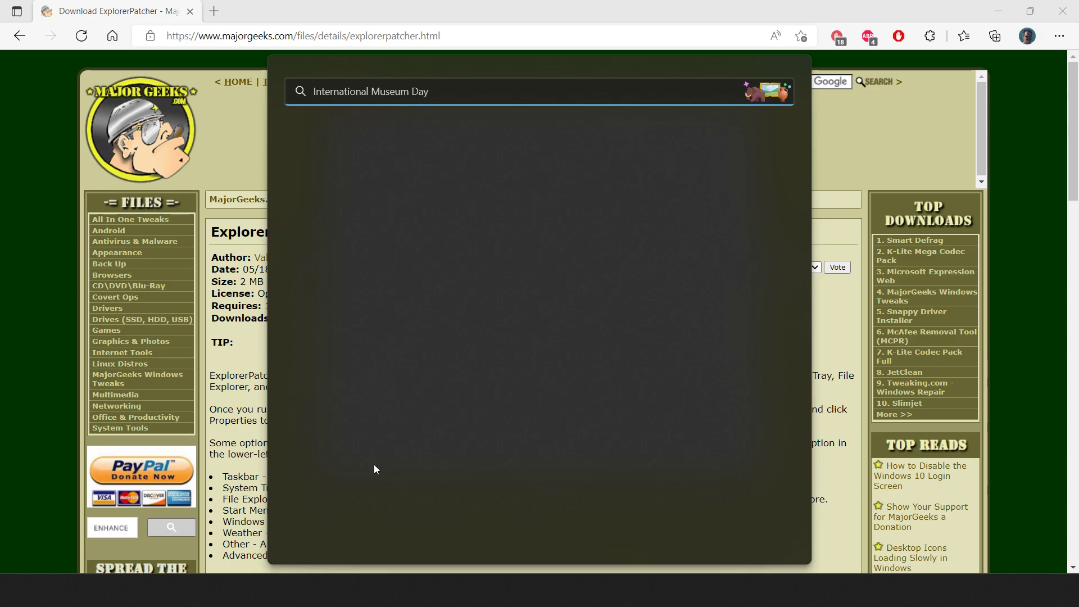
pyautogui.press('Escape')
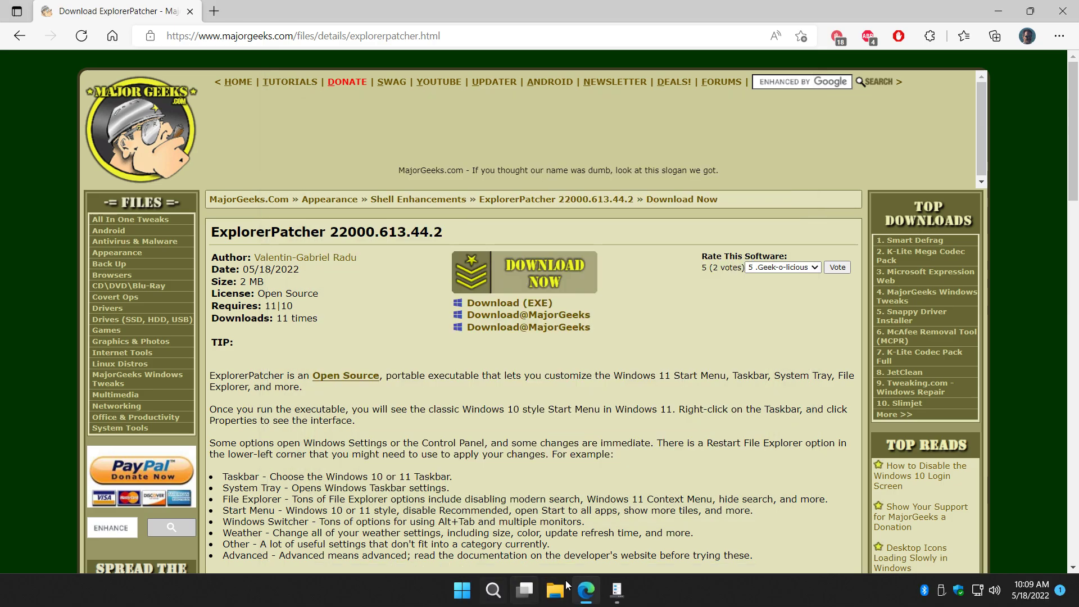
pyautogui.click(470, 595)
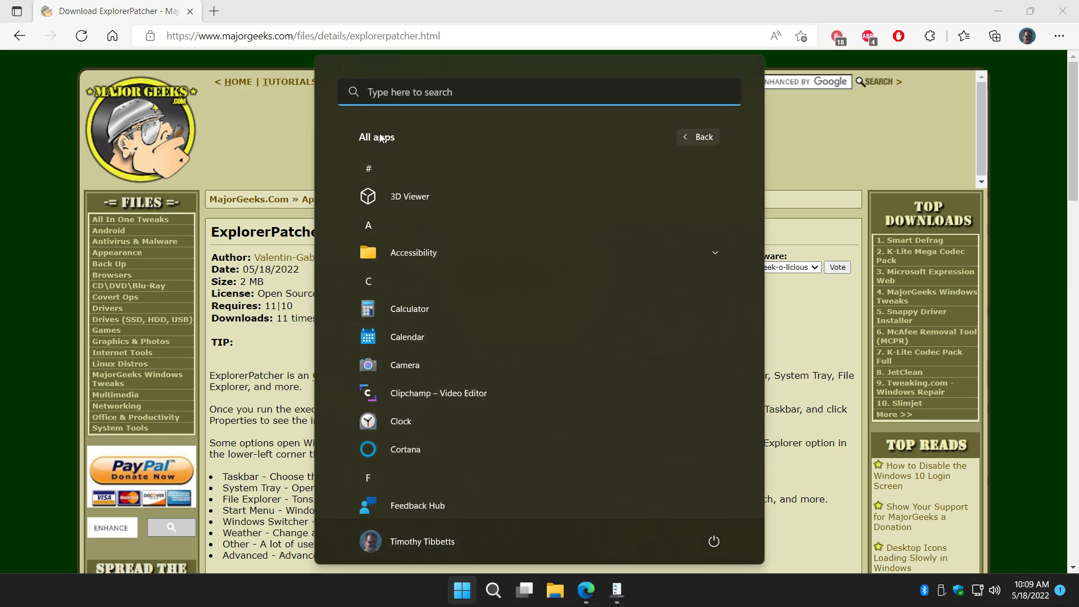
pyautogui.click(813, 349)
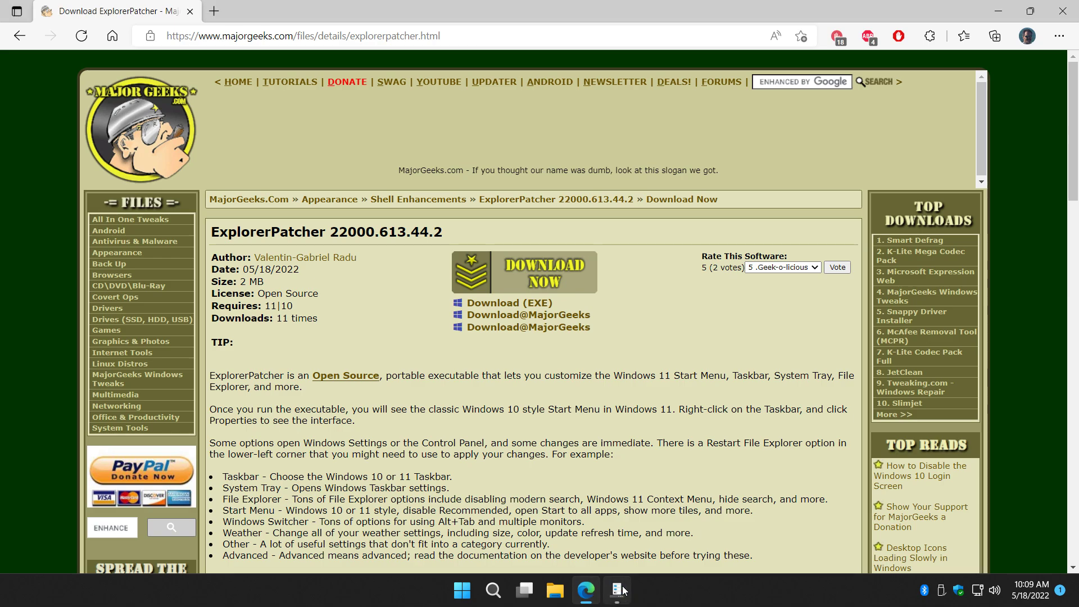
# Reopen the settings, toggle the Show Desktop button option, and browse Advanced, Updates, System tray and About.
pyautogui.click(618, 590)
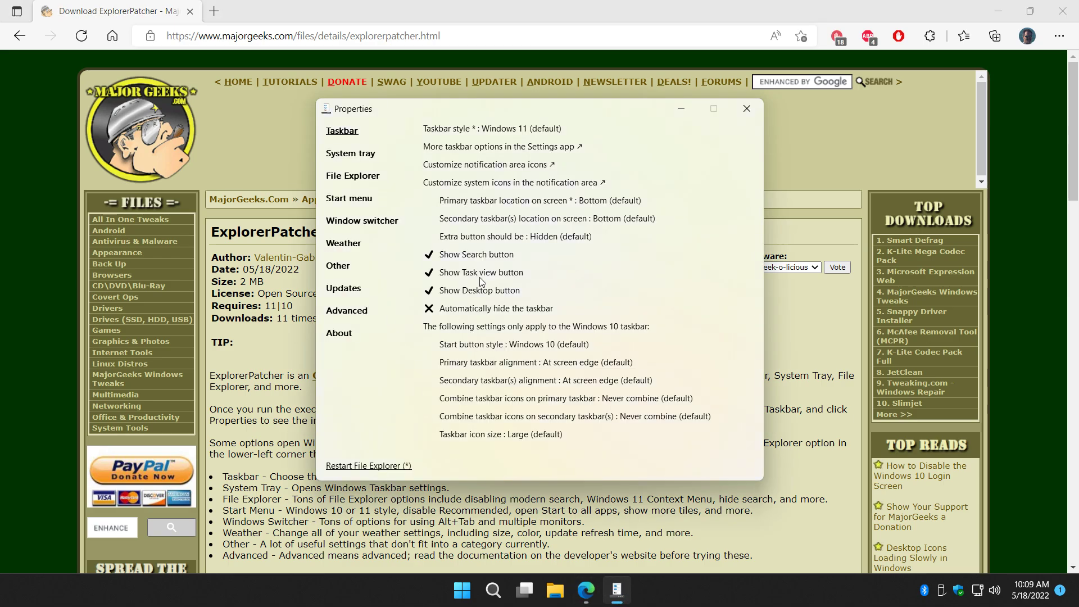
pyautogui.click(429, 289)
pyautogui.click(343, 312)
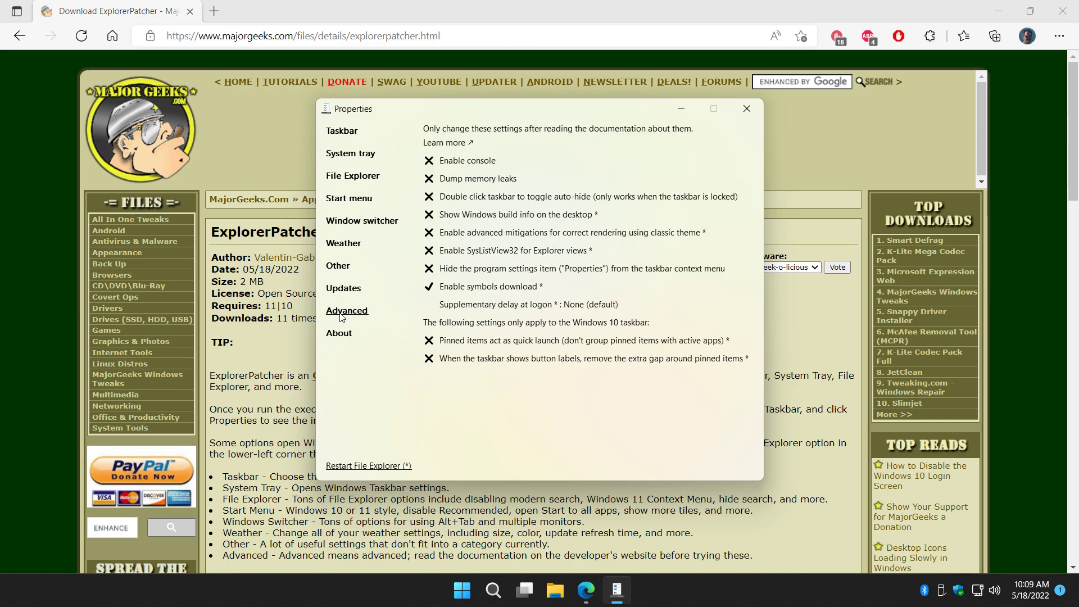
pyautogui.click(343, 294)
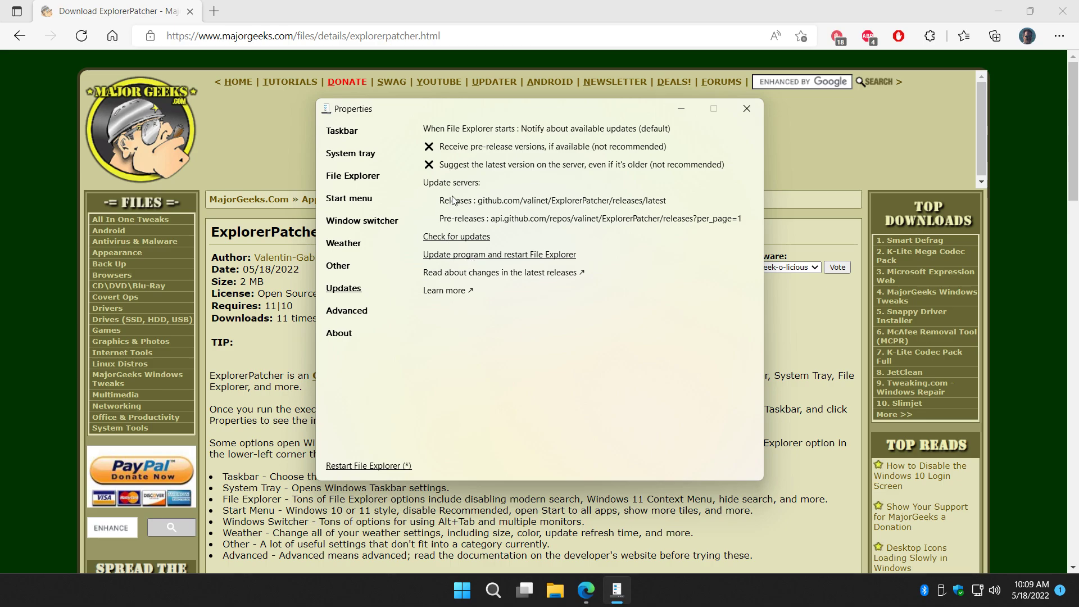
pyautogui.click(354, 134)
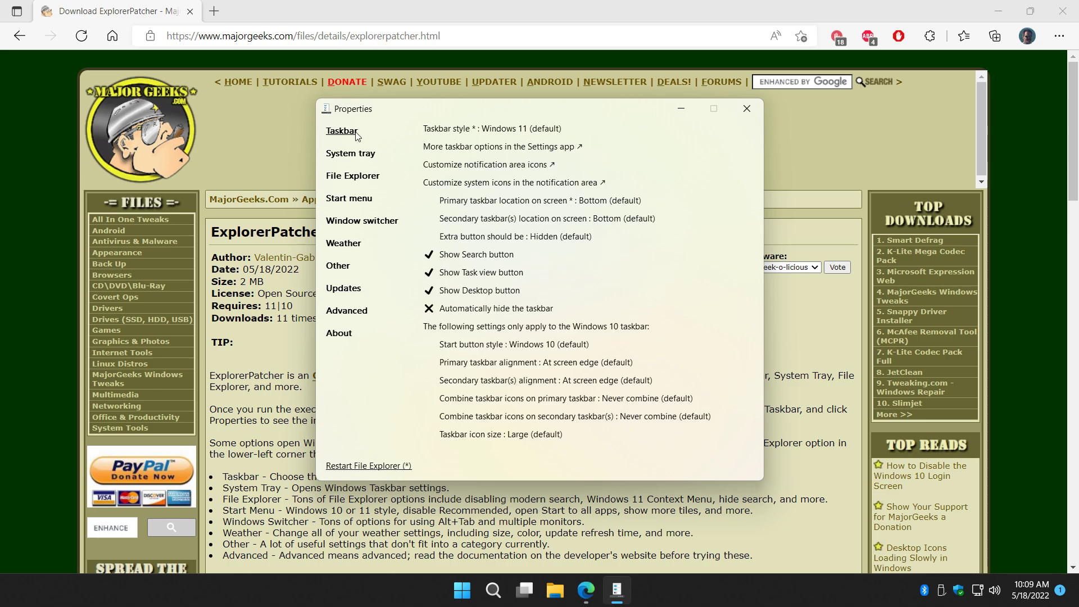
pyautogui.click(344, 156)
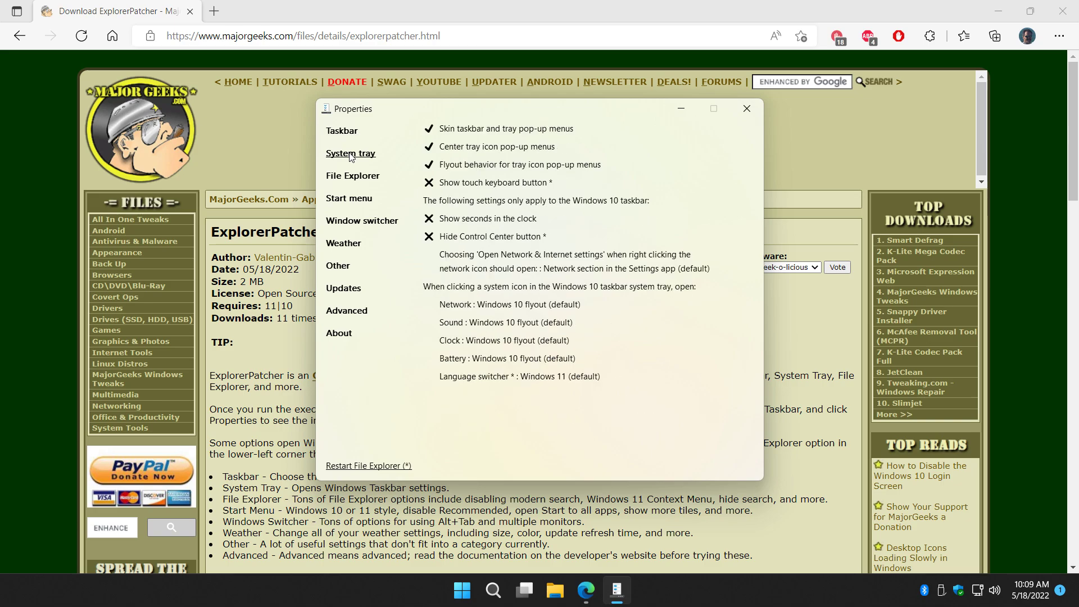
pyautogui.click(340, 334)
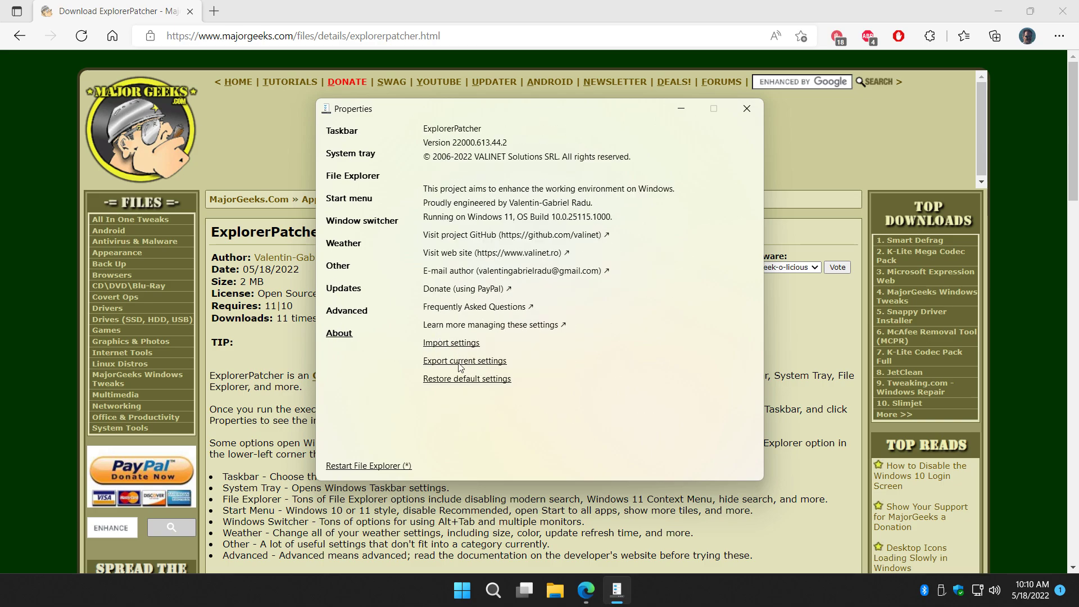
# Nudge the settings window left, return to Taskbar settings, and close the window.
pyautogui.moveTo(478, 108); pyautogui.dragTo(463, 109)
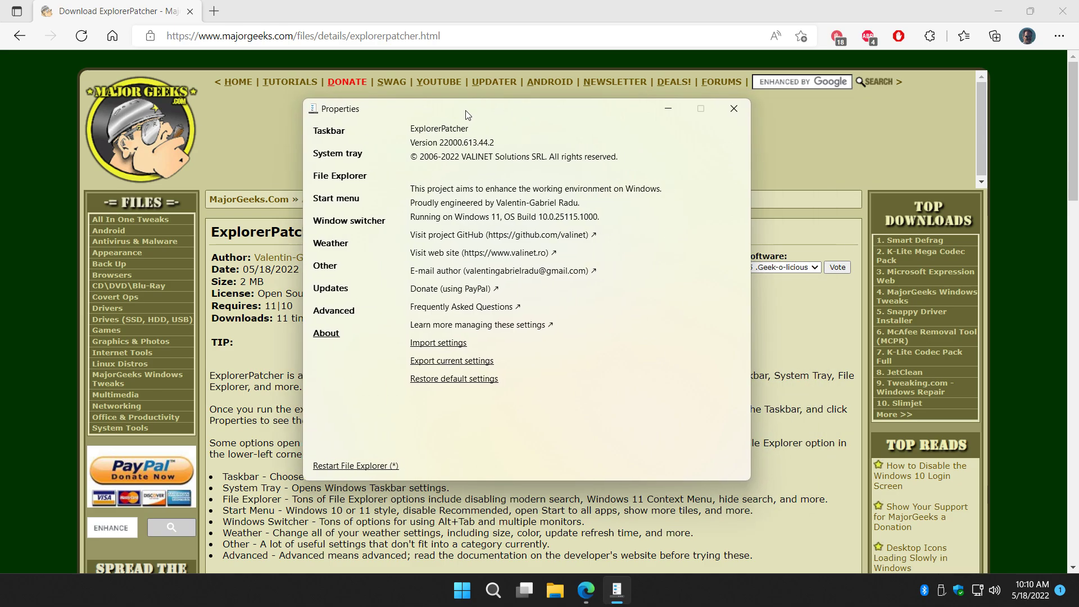
pyautogui.click(335, 131)
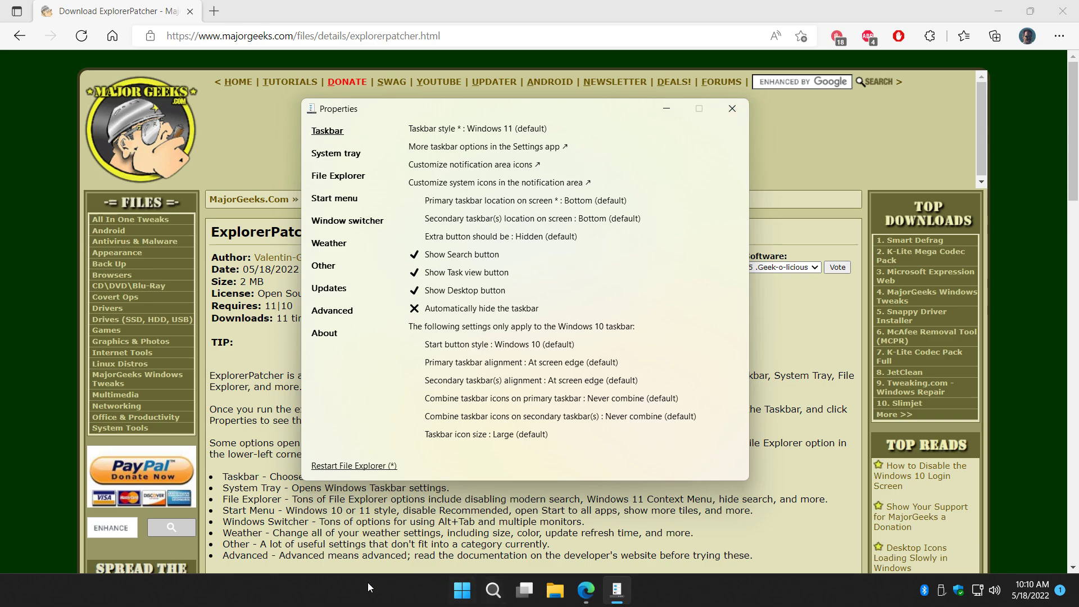
pyautogui.click(736, 110)
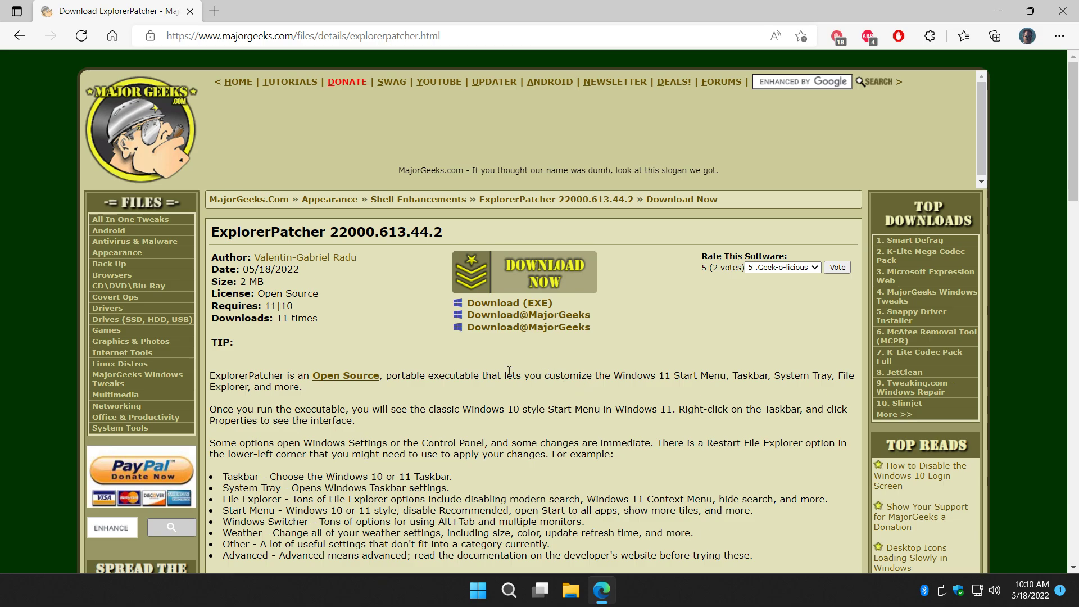
pyautogui.scroll(-1, 509, 371)
pyautogui.scroll(1, 507, 371)
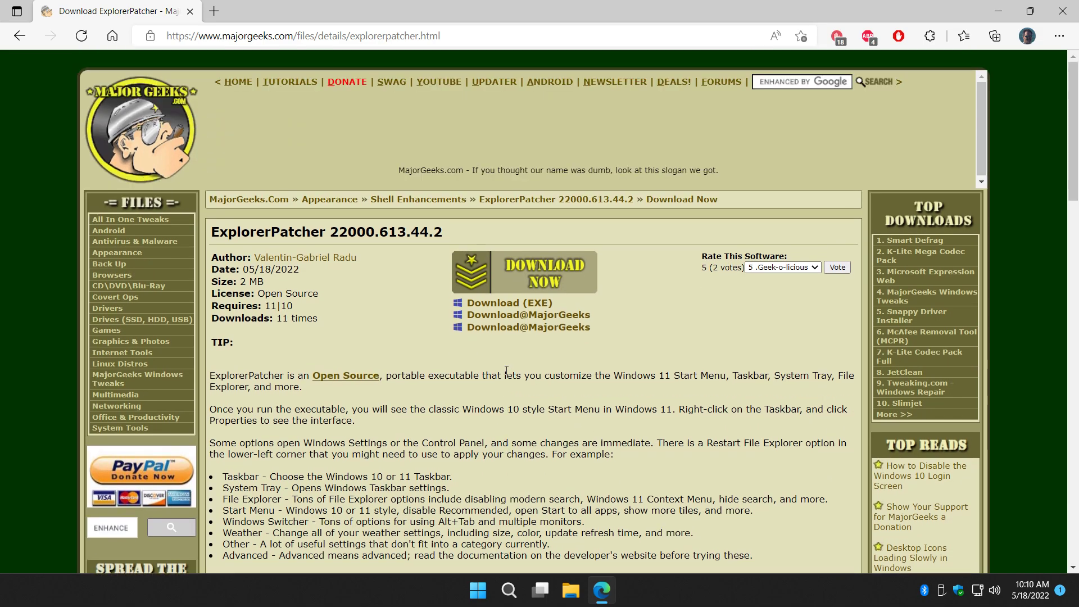